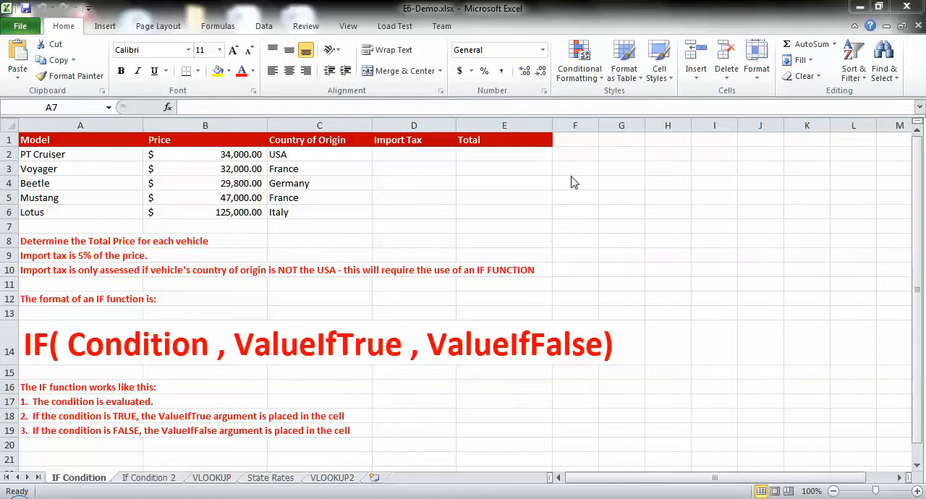
# Review the IF function format in A14, highlighting the whole syntax line across to column G
pyautogui.click(414, 156)
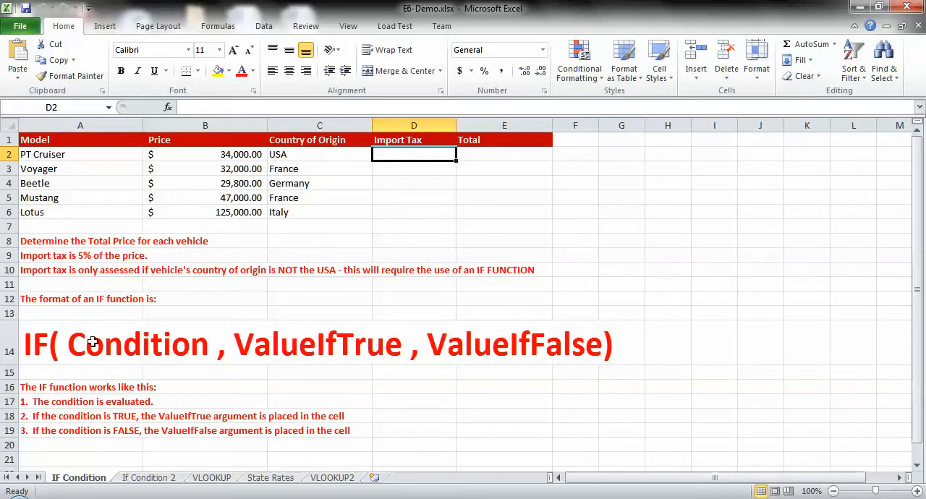
pyautogui.click(52, 345)
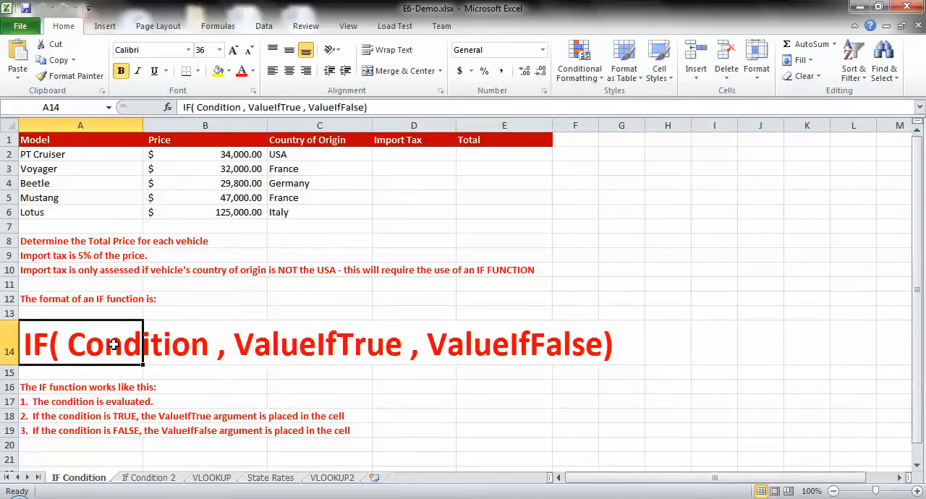
pyautogui.hotkey('shift', 'Right')
pyautogui.hotkey('shift', 'Right')
pyautogui.hotkey('shift', 'Right')
pyautogui.hotkey('shift', 'Right')
pyautogui.hotkey('shift', 'Right')
pyautogui.hotkey('shift', 'Right')
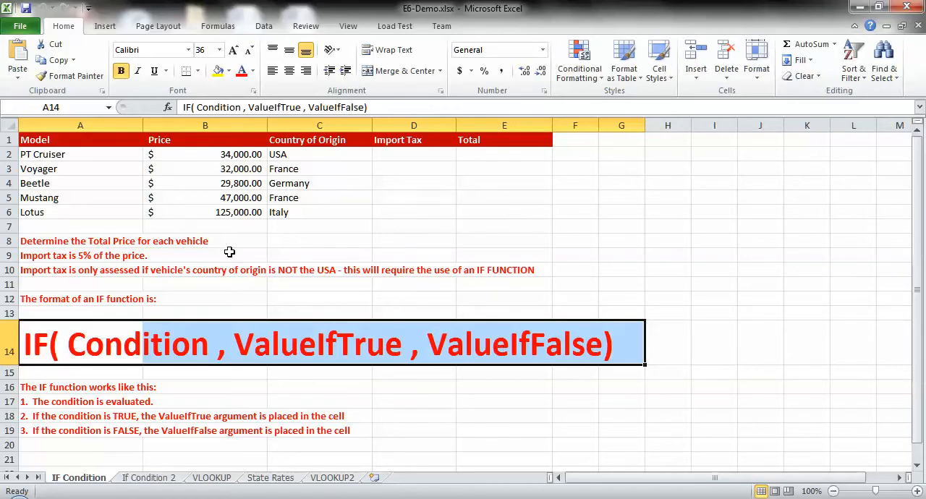
pyautogui.click(58, 340)
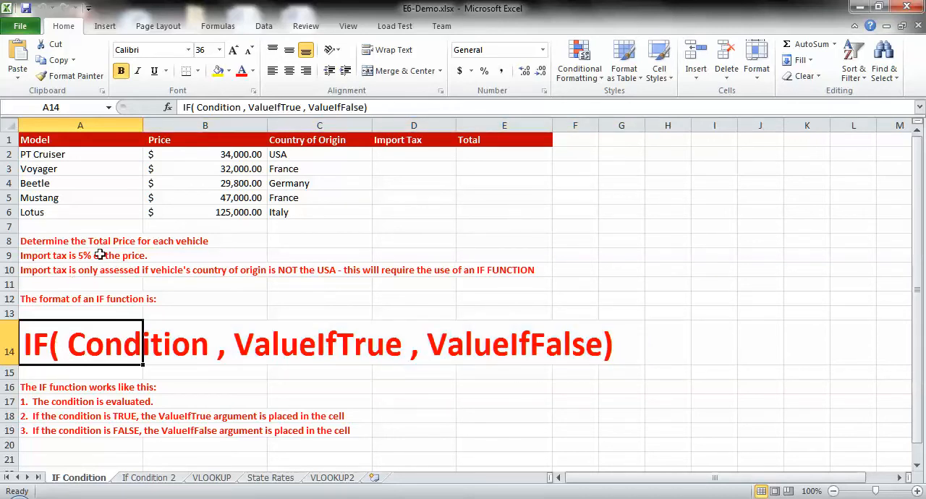
# Examine the empty Import Tax cells for the first two vehicles and the import tax rules in A8 to A10
pyautogui.click(391, 154)
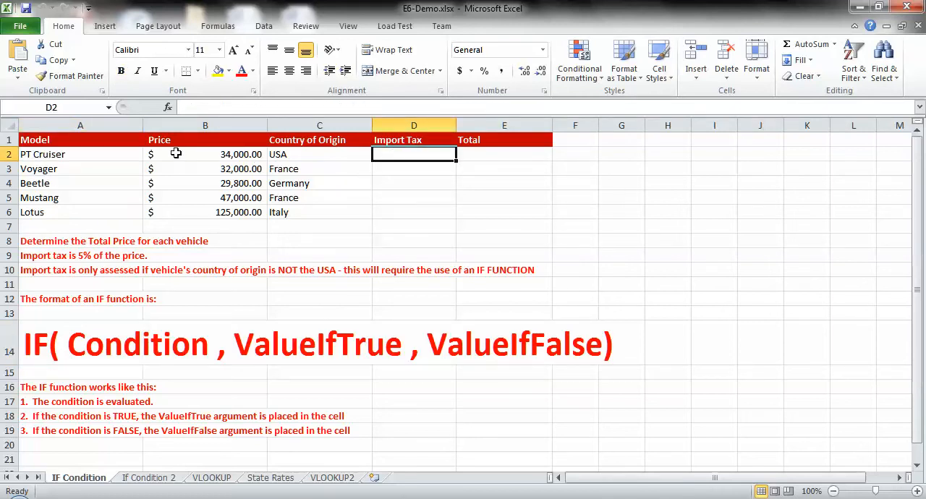
pyautogui.click(58, 156)
pyautogui.click(63, 172)
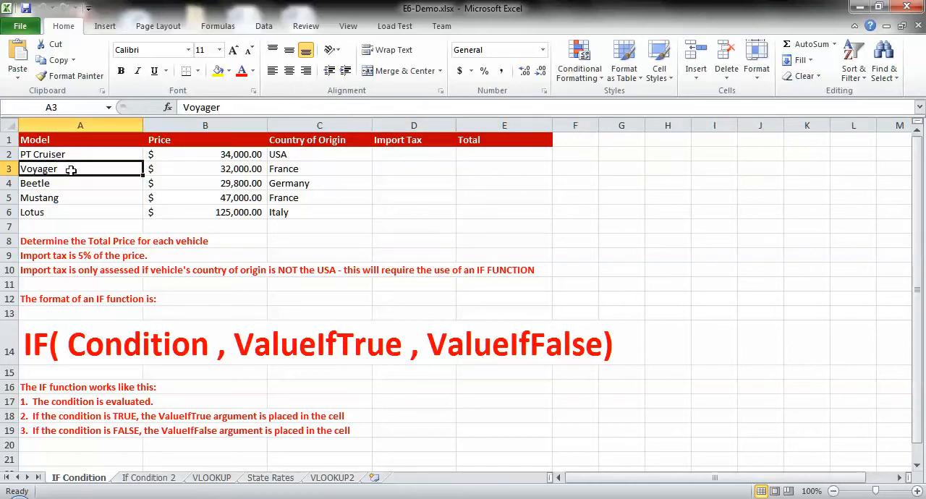
pyautogui.click(394, 170)
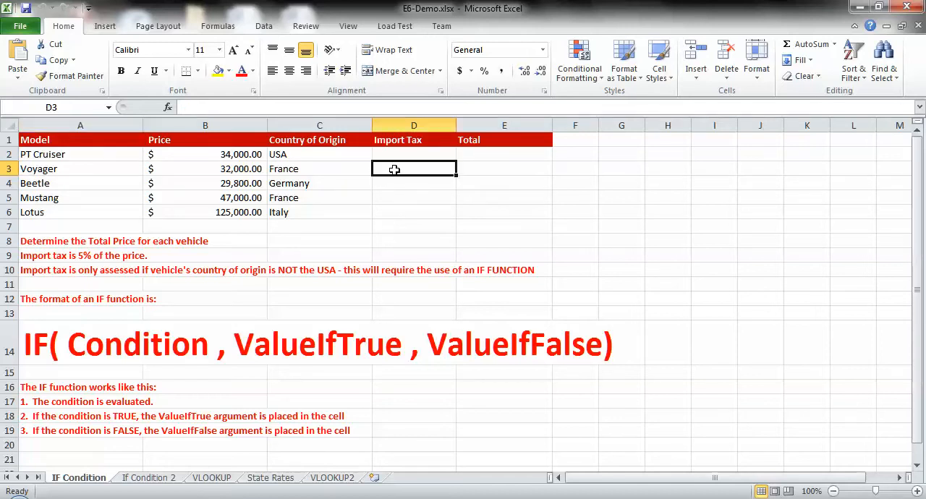
pyautogui.click(405, 153)
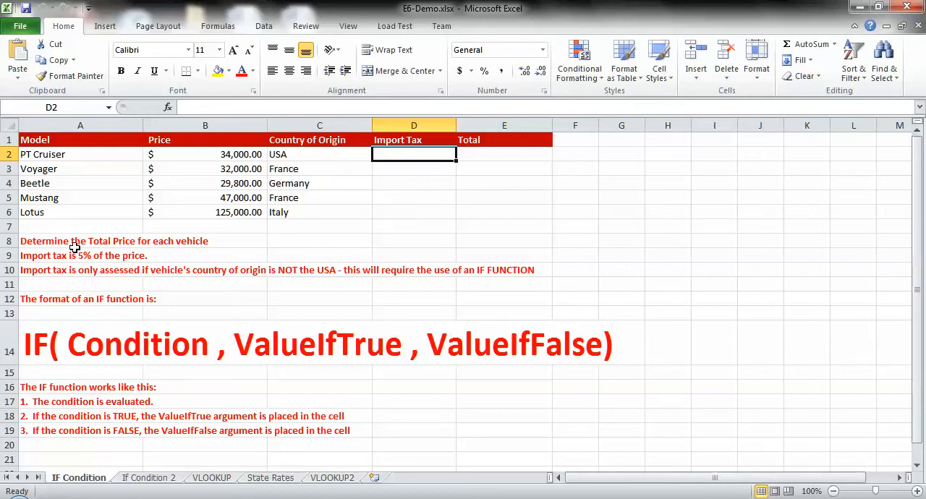
pyautogui.click(48, 243)
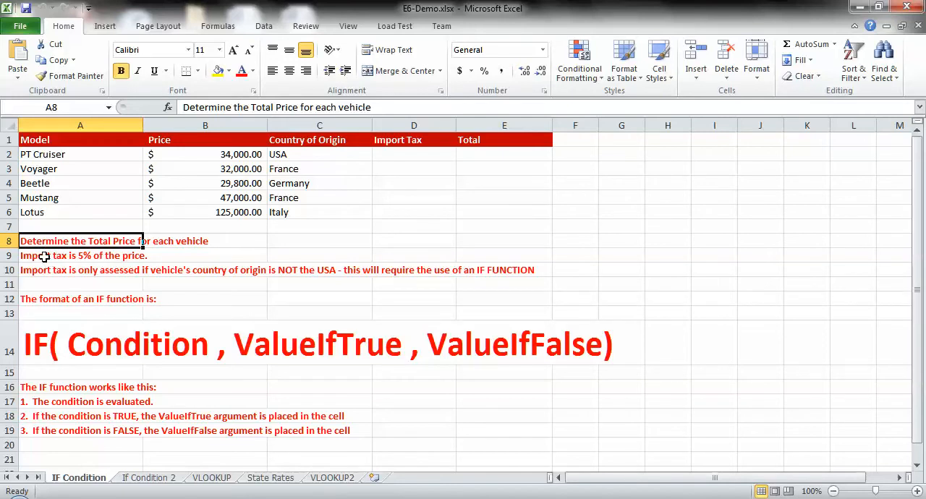
pyautogui.click(44, 256)
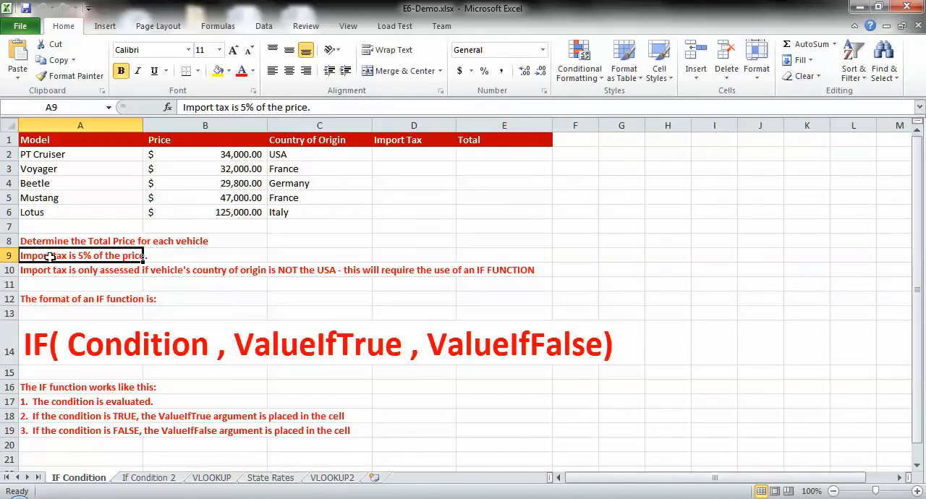
pyautogui.click(50, 271)
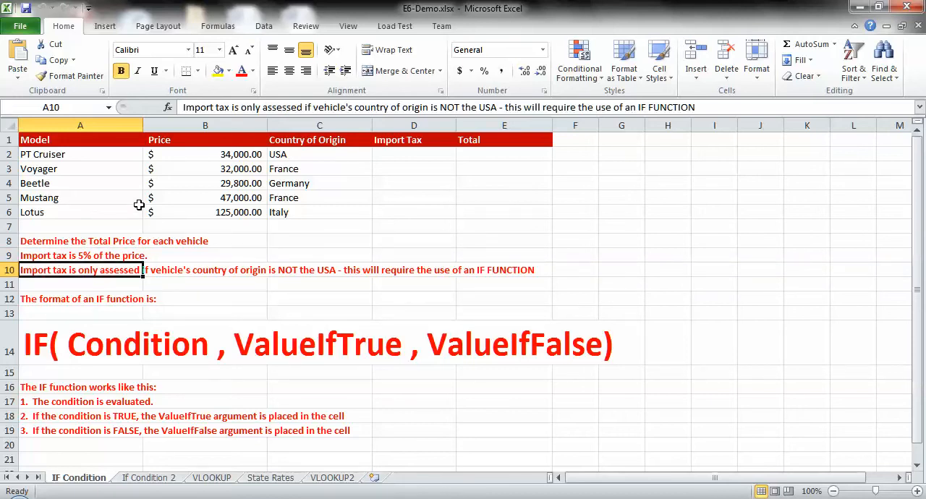
# Begin an IF function in the PT Cruiser's Import Tax cell D2 with the condition C2="USA"
pyautogui.click(381, 154)
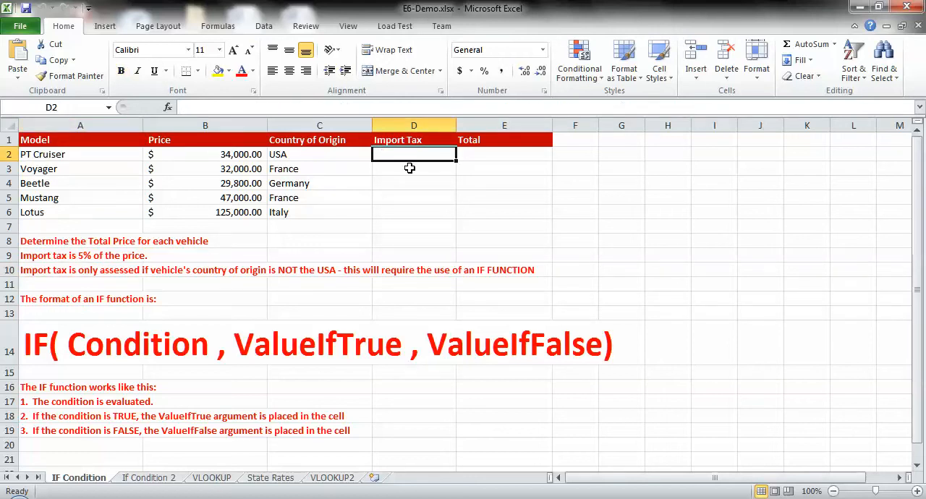
pyautogui.write('=')
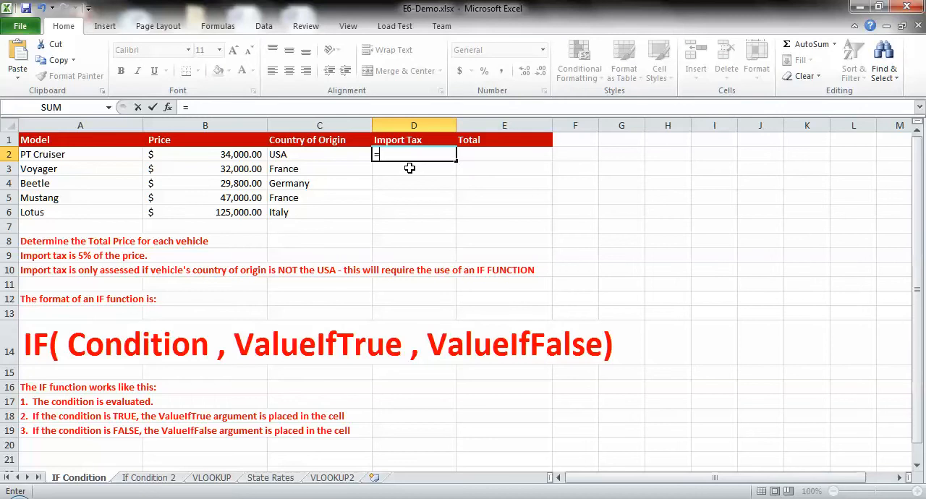
pyautogui.write('if')
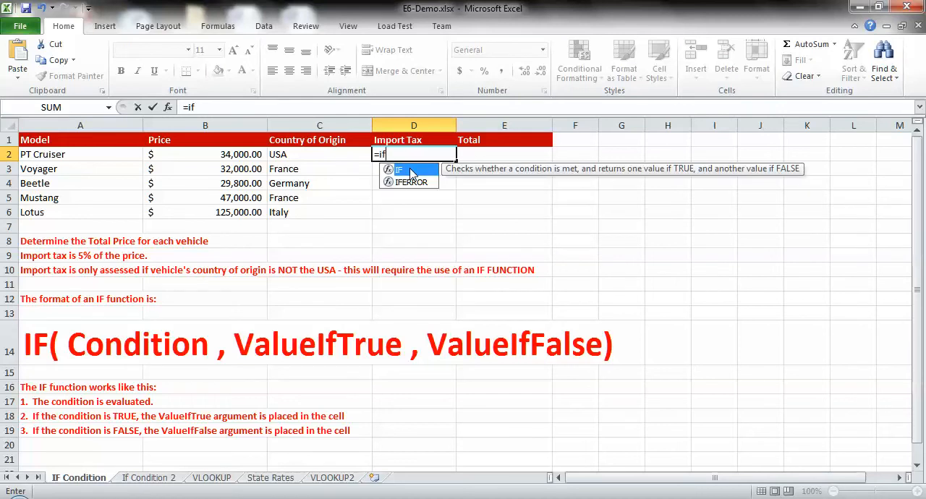
pyautogui.doubleClick(410, 171)
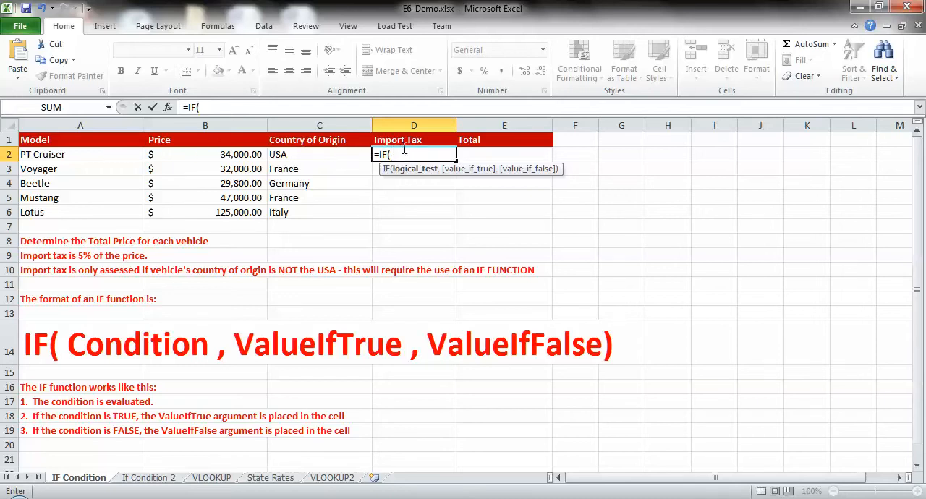
pyautogui.click(306, 155)
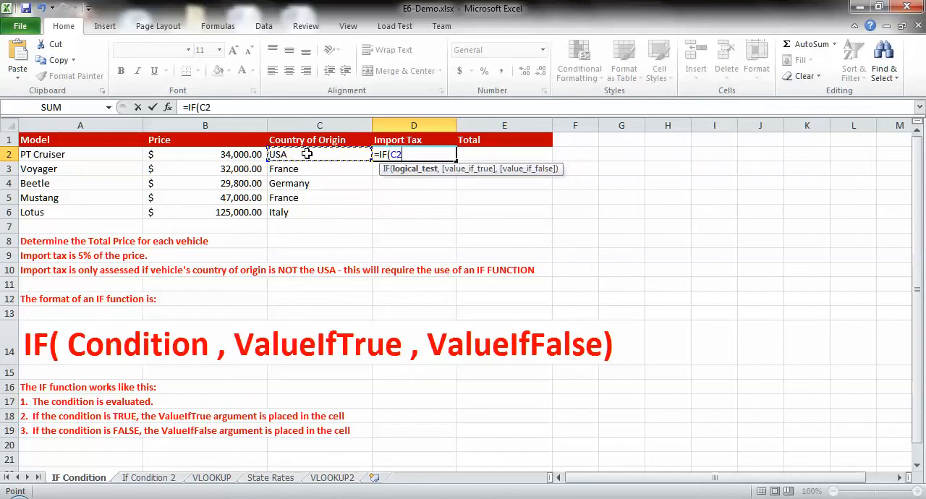
pyautogui.write('="USA"')
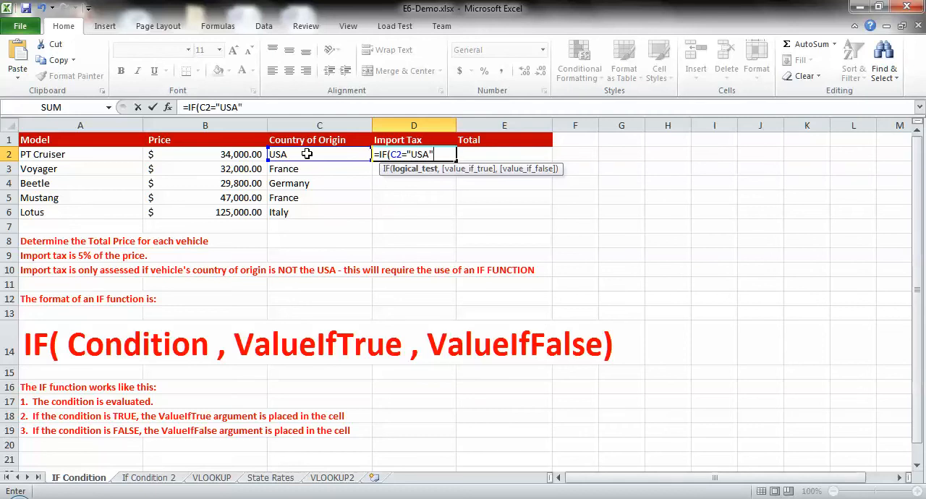
pyautogui.write(',0')
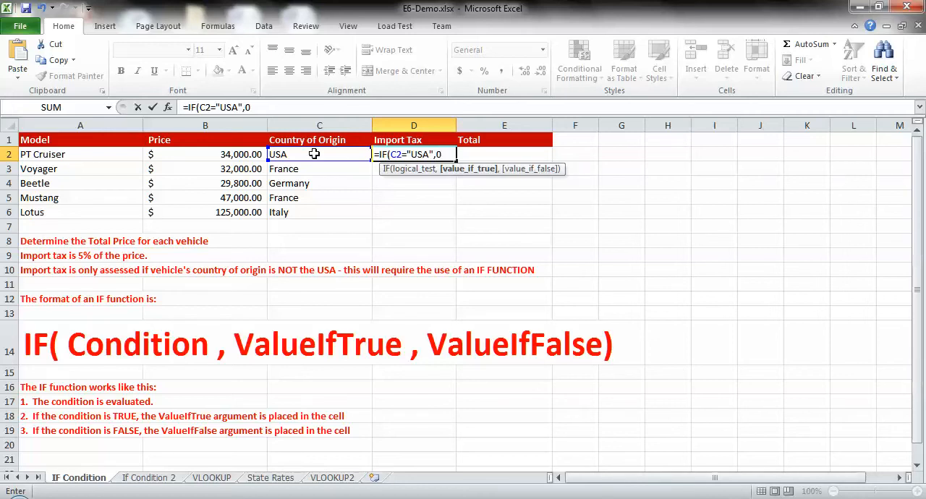
# Complete the IF formula in D2 with 0 as the true value and .05*B2 as the false value
pyautogui.write(',')
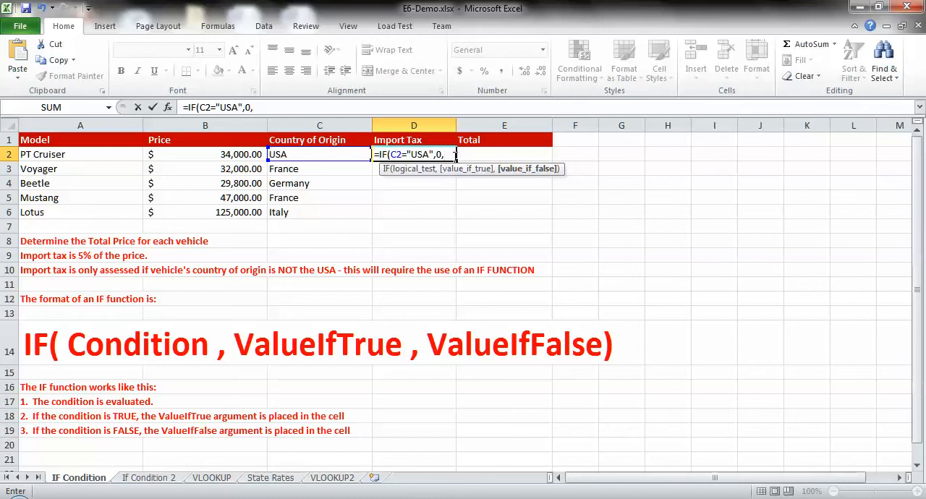
pyautogui.write('.05*')
pyautogui.click(219, 155)
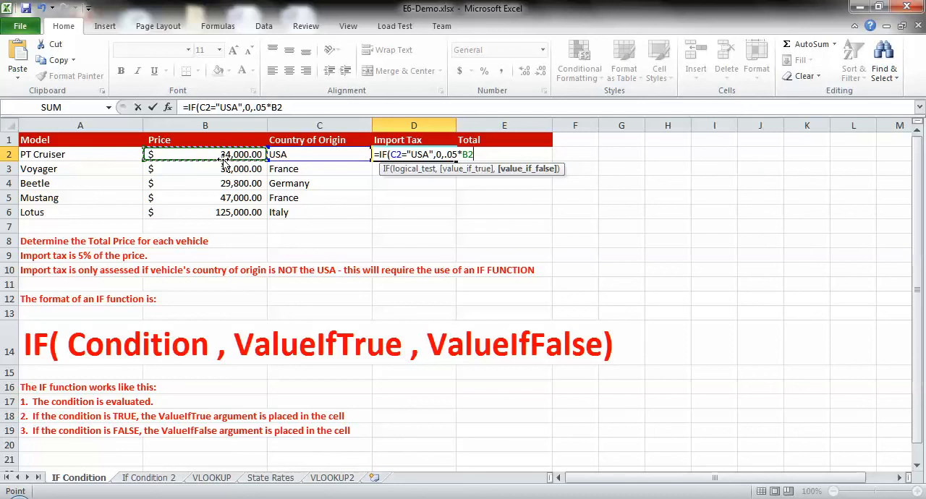
pyautogui.write(')')
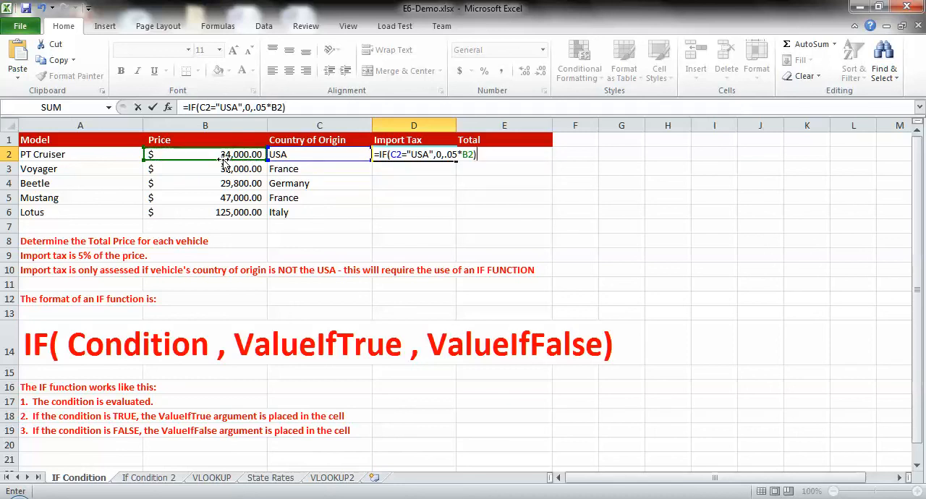
pyautogui.press('Return')
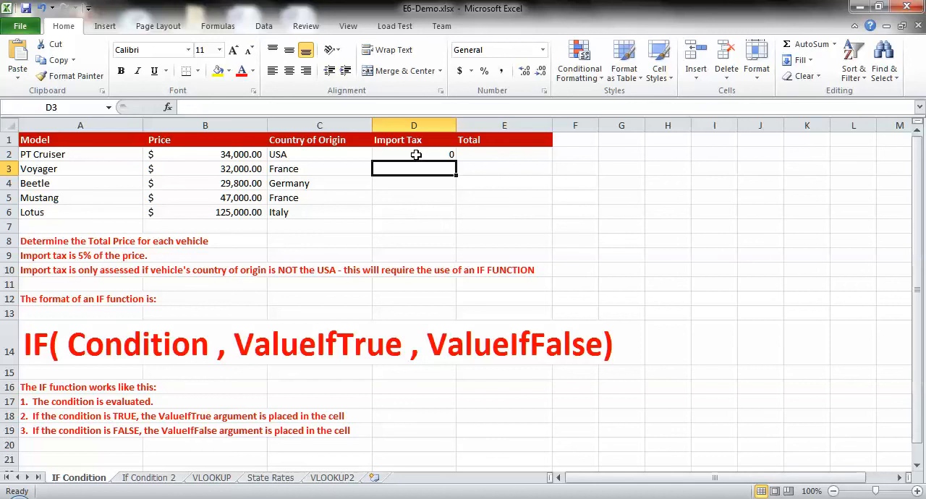
# Fill the import tax formula from D2 down through D6 for the remaining vehicles
pyautogui.click(82, 154)
pyautogui.click(310, 156)
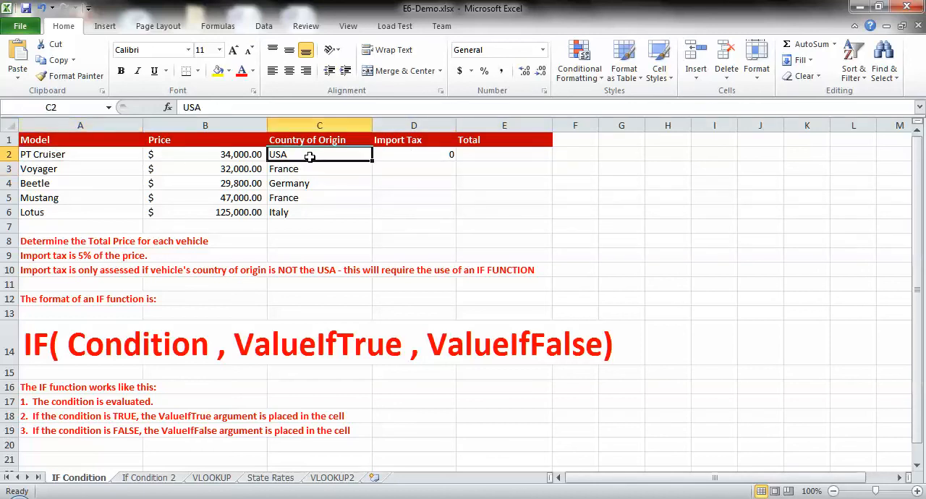
pyautogui.click(393, 155)
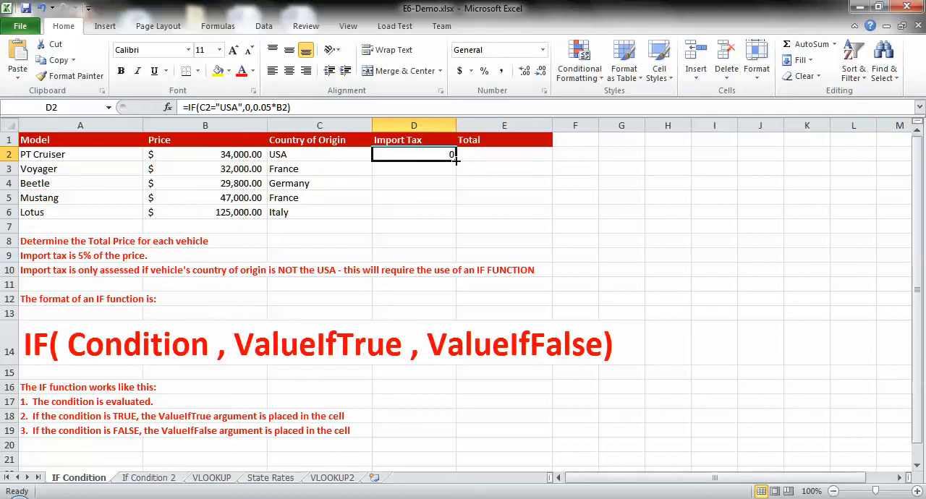
pyautogui.moveTo(455, 161); pyautogui.dragTo(459, 223)
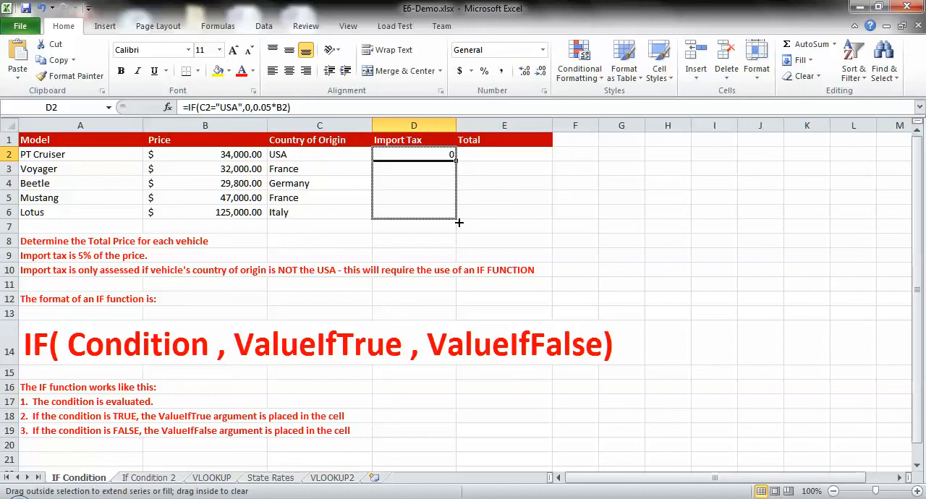
pyautogui.moveTo(458, 223); pyautogui.dragTo(458, 223)
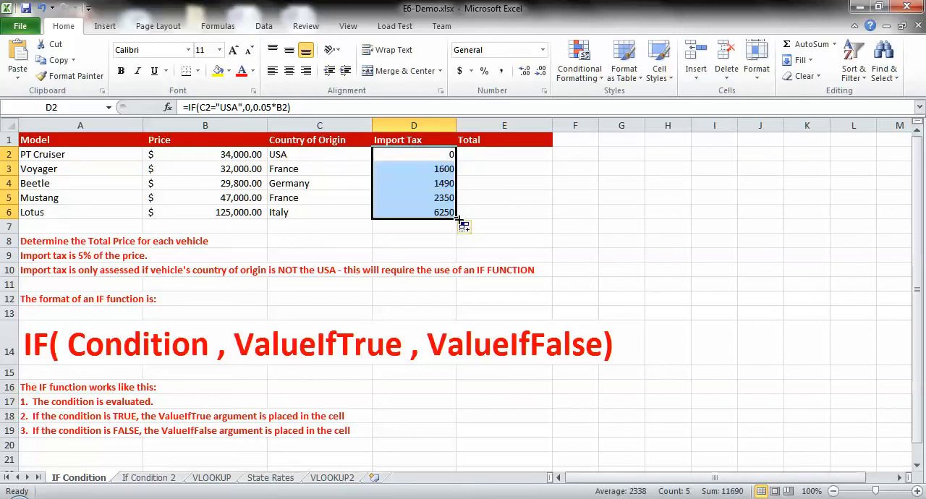
# Compare the copied import tax formulas in D3 to D5 with the vehicles' countries of origin in column C
pyautogui.click(401, 170)
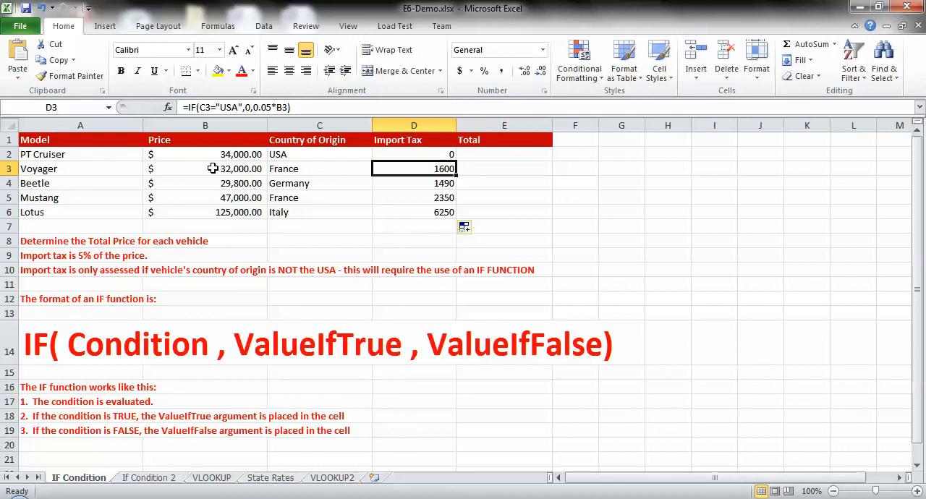
pyautogui.click(300, 171)
pyautogui.click(304, 185)
pyautogui.click(305, 200)
pyautogui.click(303, 212)
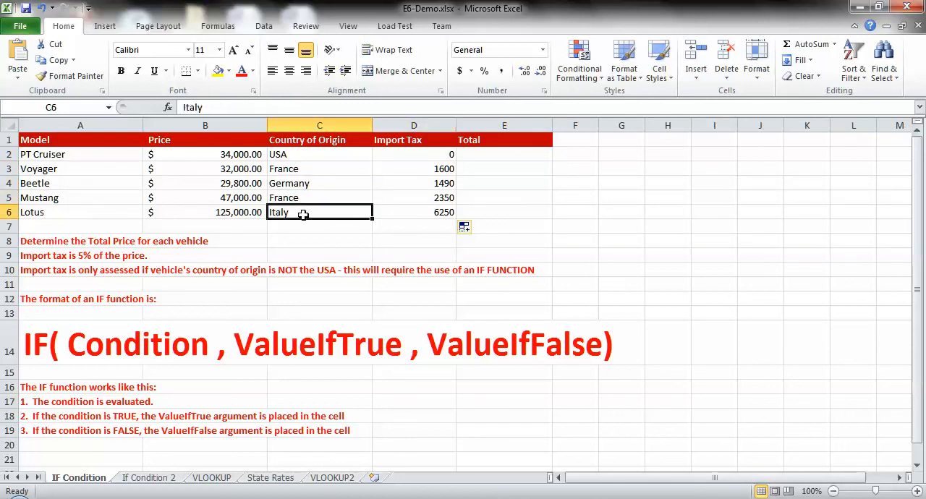
pyautogui.click(399, 169)
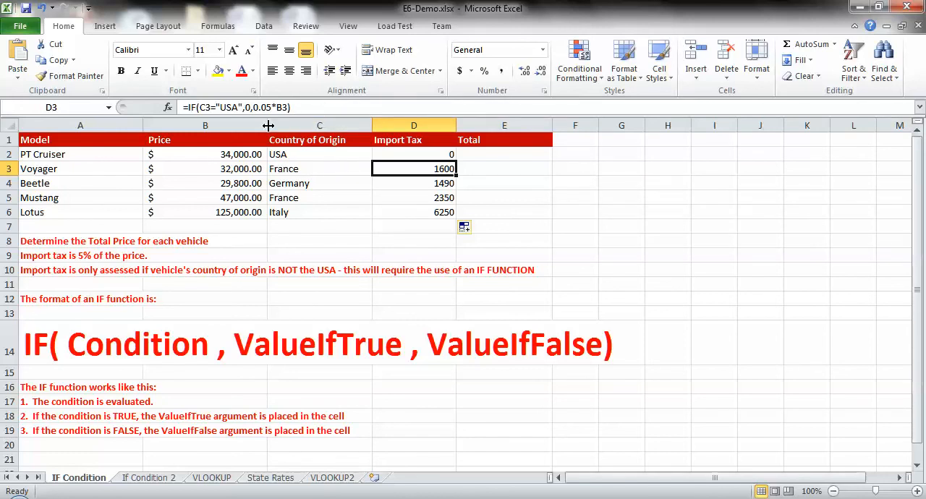
pyautogui.click(322, 172)
pyautogui.click(399, 183)
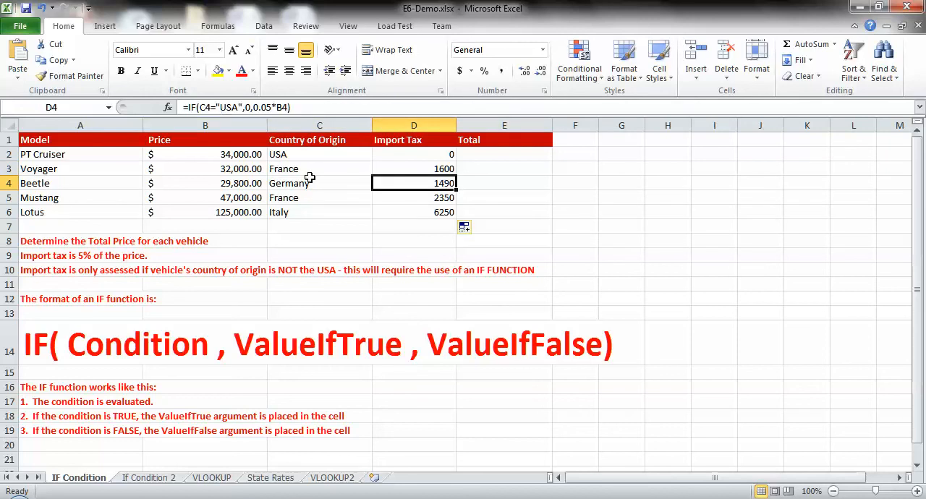
pyautogui.click(314, 184)
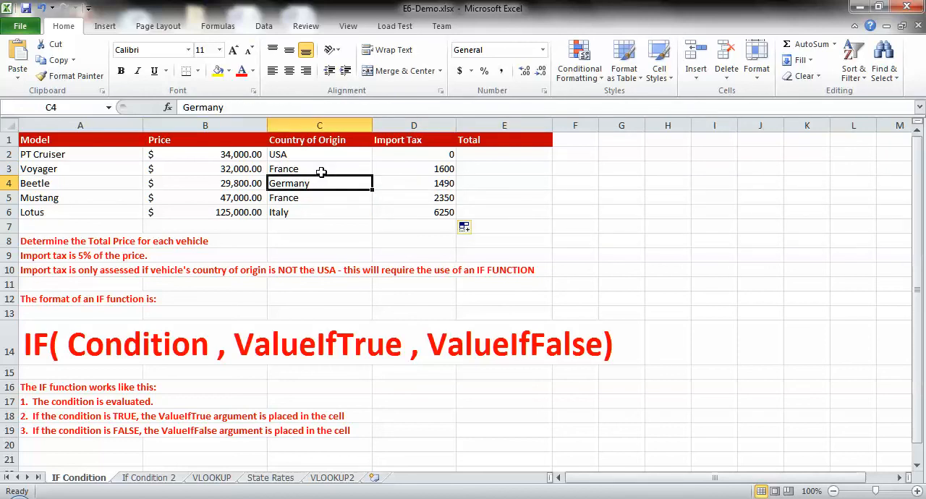
pyautogui.click(313, 169)
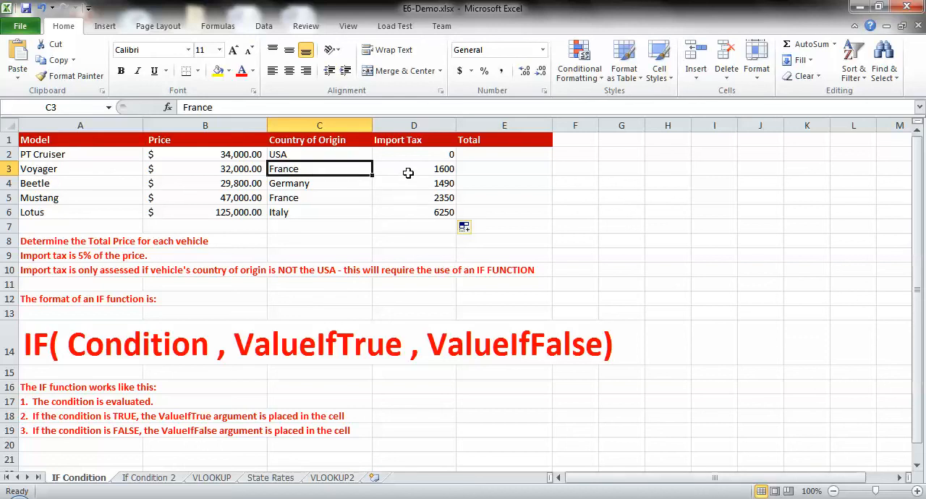
pyautogui.click(410, 197)
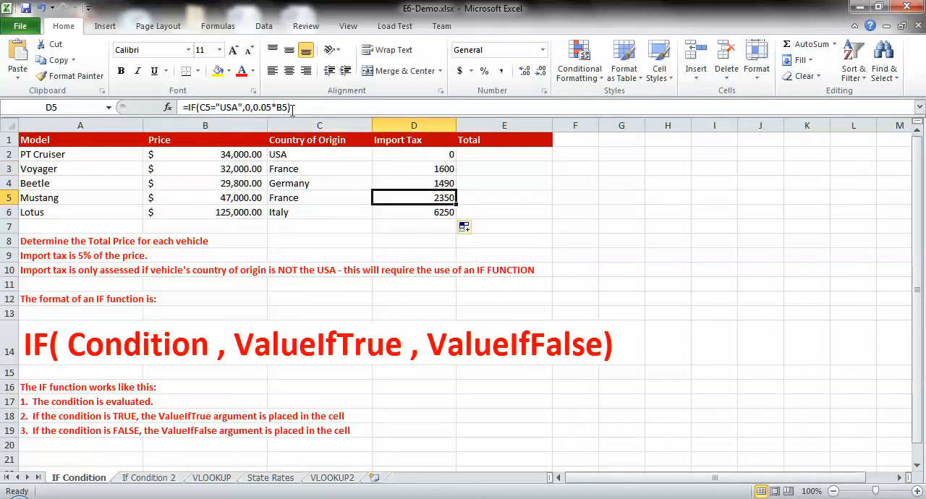
# Highlight the value-if-false argument 0.05*B5 within the Mustang's Import Tax formula in D5
pyautogui.click(253, 107)
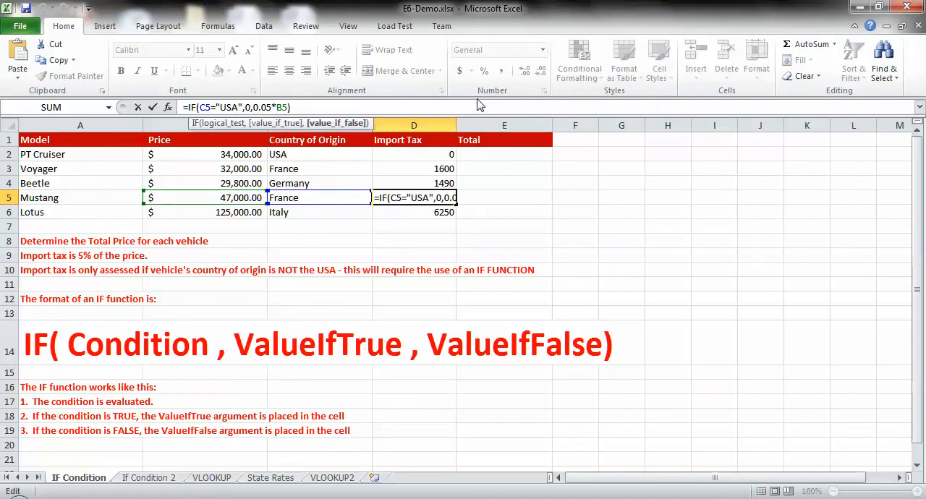
pyautogui.hotkey('shift', 'Right')
pyautogui.hotkey('shift', 'Right')
pyautogui.hotkey('shift', 'Right')
pyautogui.hotkey('shift', 'Right')
pyautogui.hotkey('shift', 'Right')
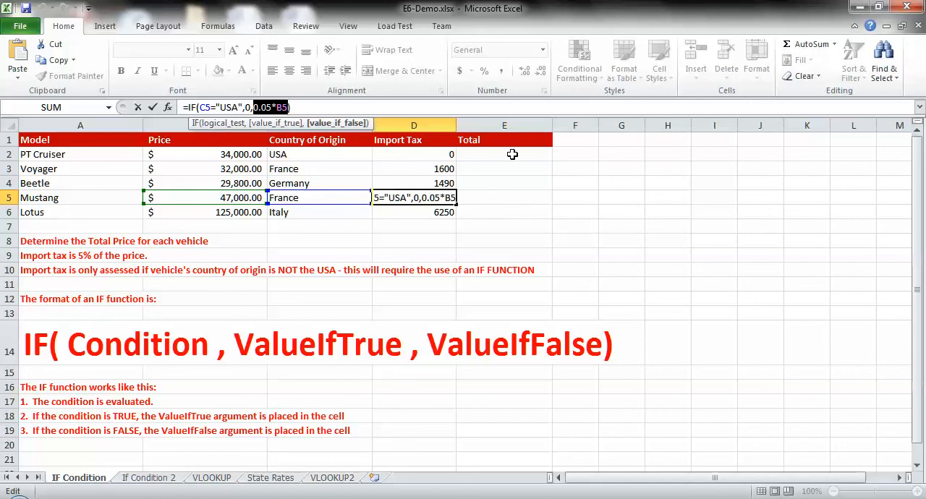
# Close the Mustang's import tax formula and enter =B2+D2 in E2 as the PT Cruiser's total price
pyautogui.press('Return')
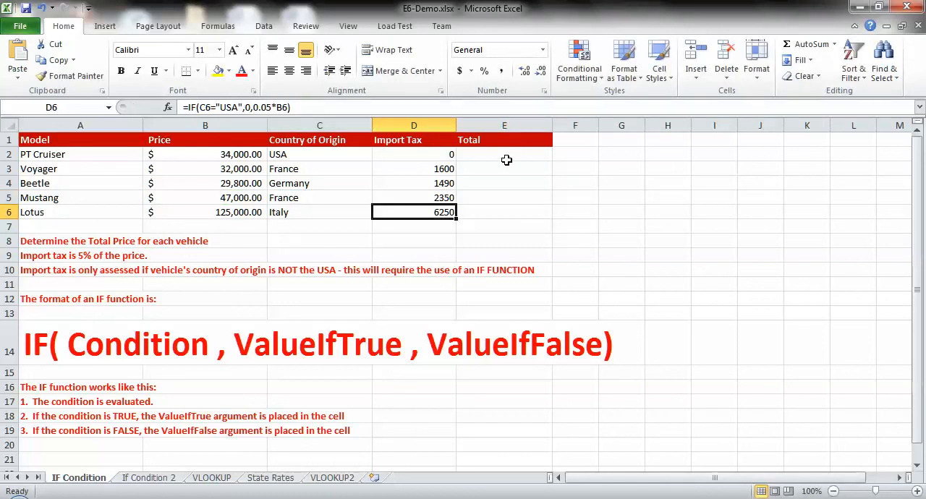
pyautogui.click(502, 154)
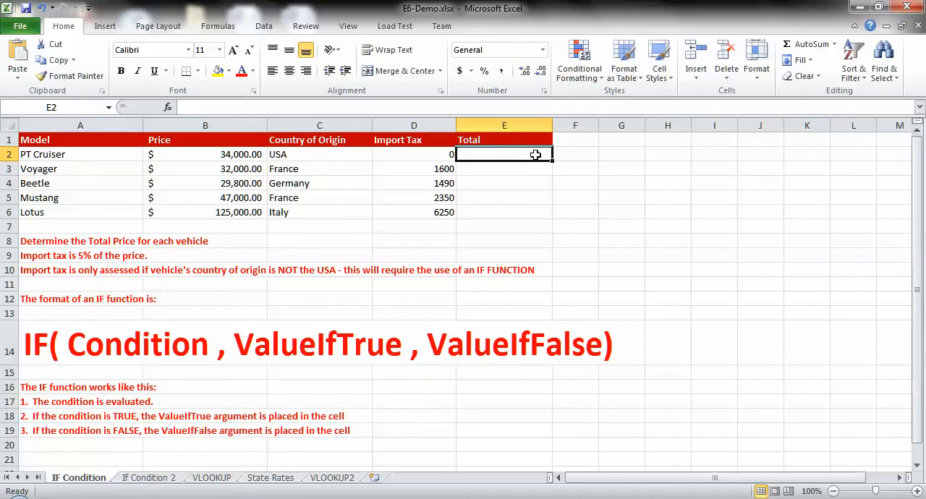
pyautogui.write('=')
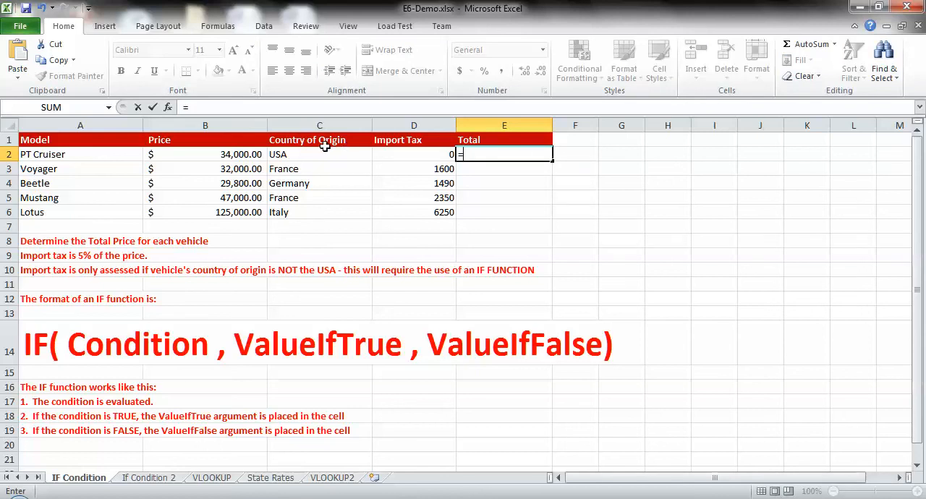
pyautogui.click(197, 154)
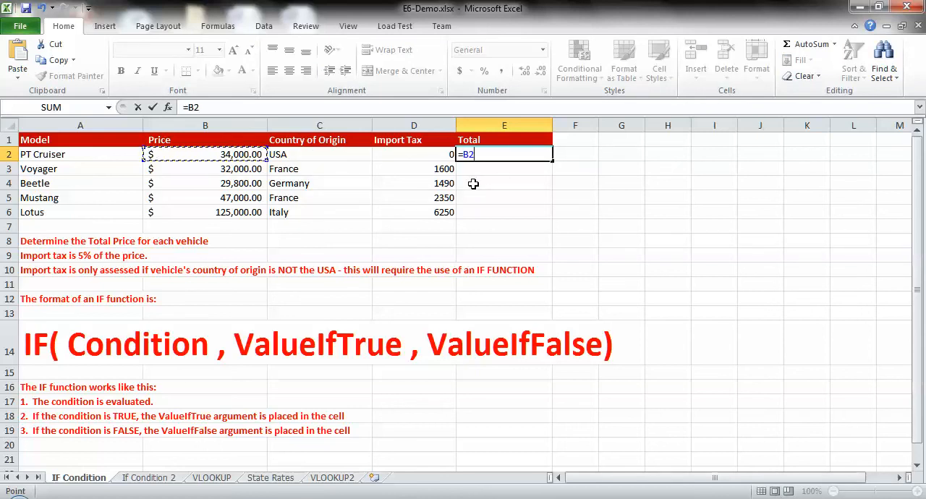
pyautogui.write('+')
pyautogui.click(429, 155)
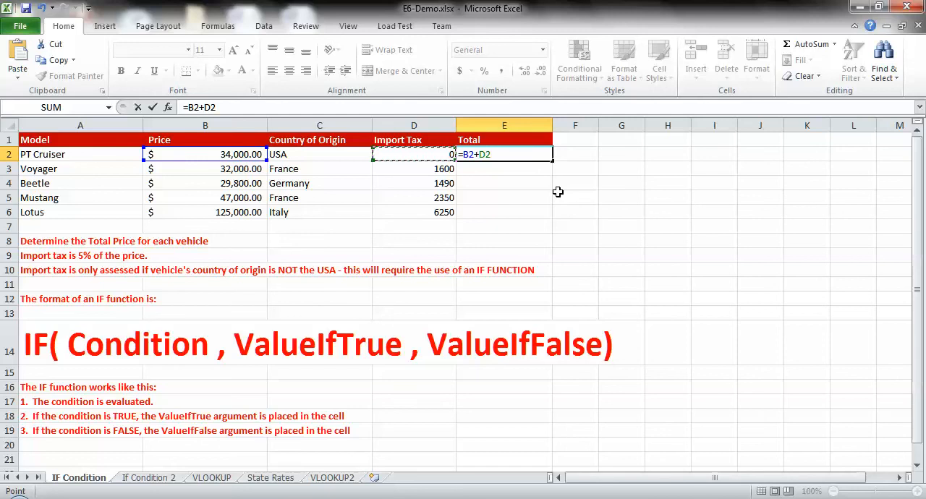
pyautogui.press('Return')
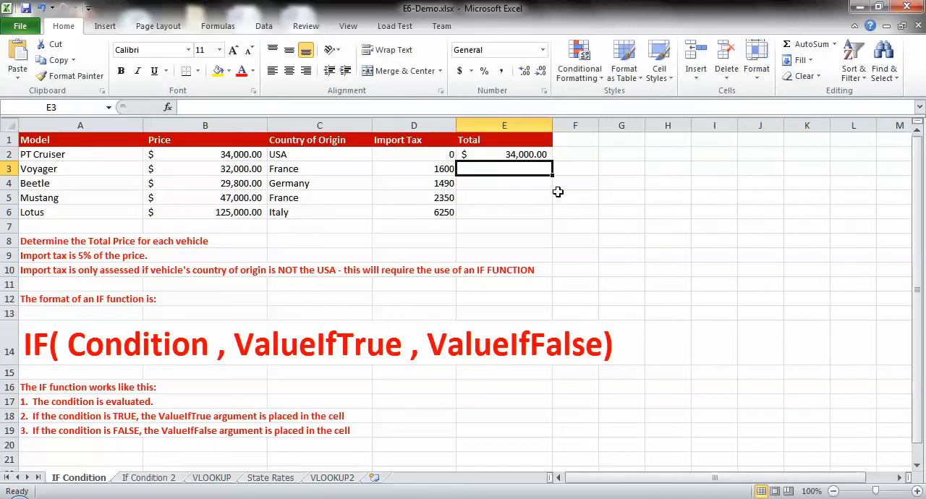
# Fill the total price formula from E2 down through E6 for the remaining vehicles
pyautogui.click(492, 155)
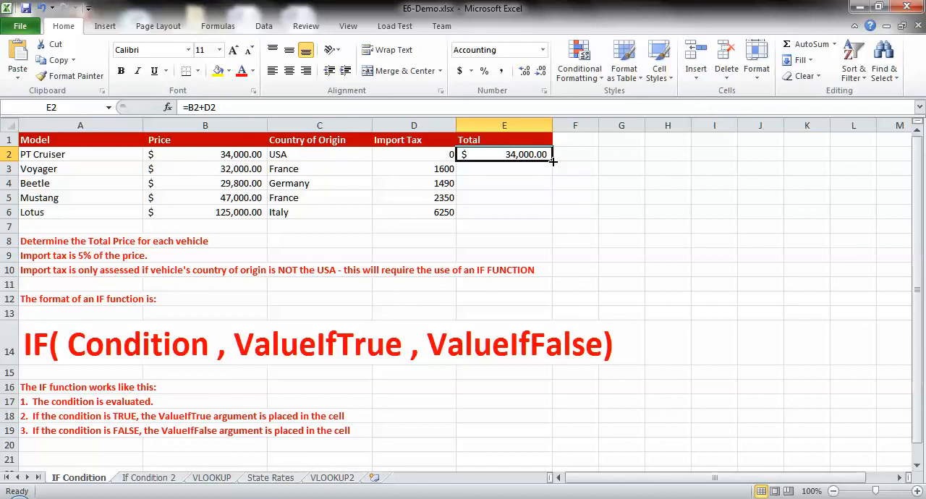
pyautogui.moveTo(552, 162); pyautogui.dragTo(553, 216)
# Examine the PT Cruiser's import tax in D2 and the total price formulas down column E from E2
pyautogui.click(427, 154)
pyautogui.click(499, 154)
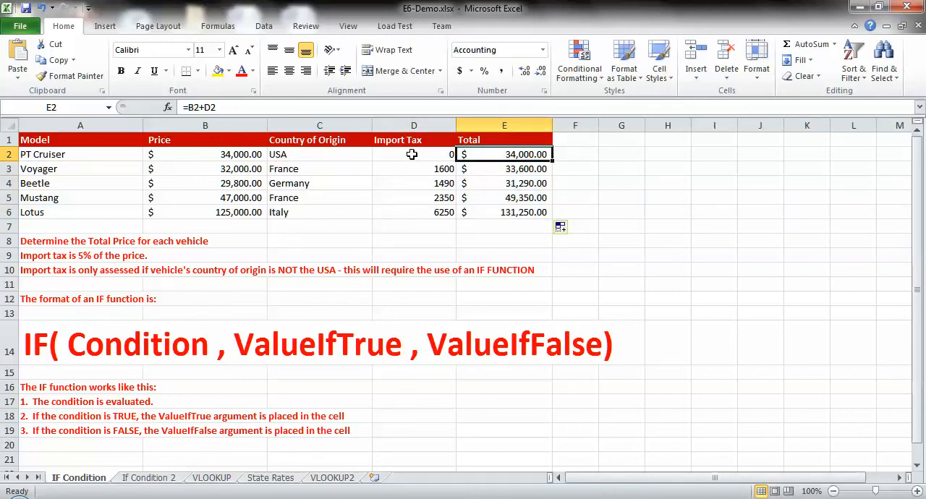
pyautogui.press('Down')
pyautogui.press('Down')
pyautogui.press('Down')
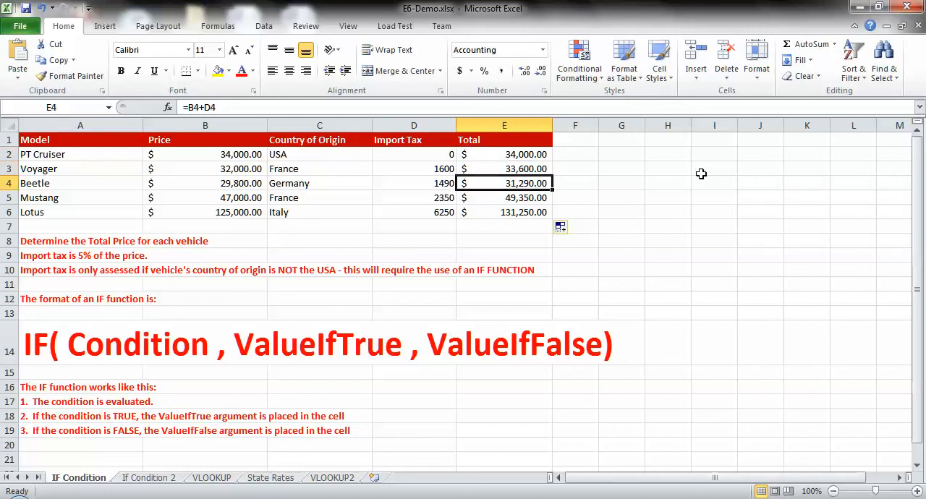
pyautogui.press('Up')
pyautogui.press('Up')
pyautogui.press('Up')
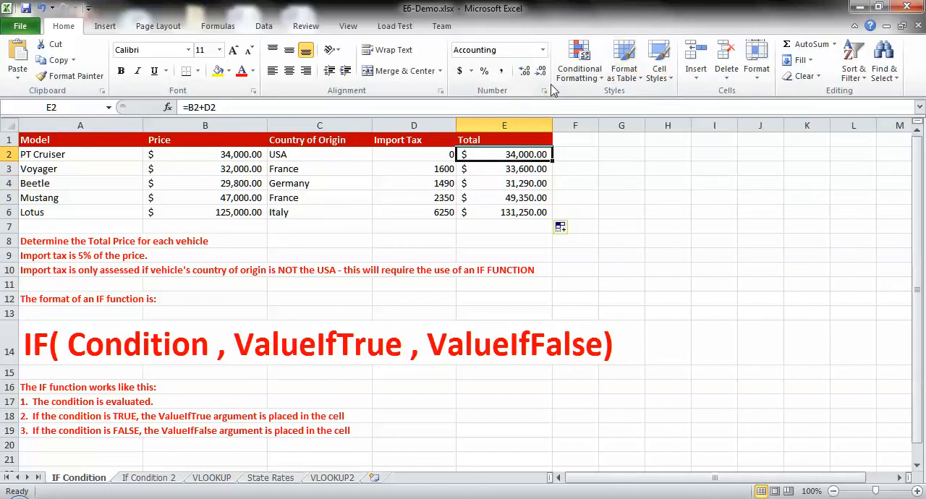
pyautogui.press('Home')
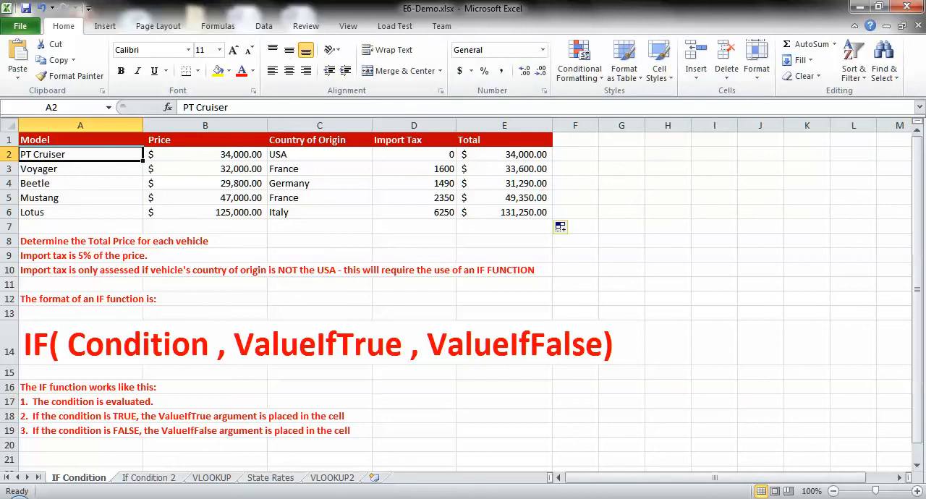
pyautogui.click(745, 498)
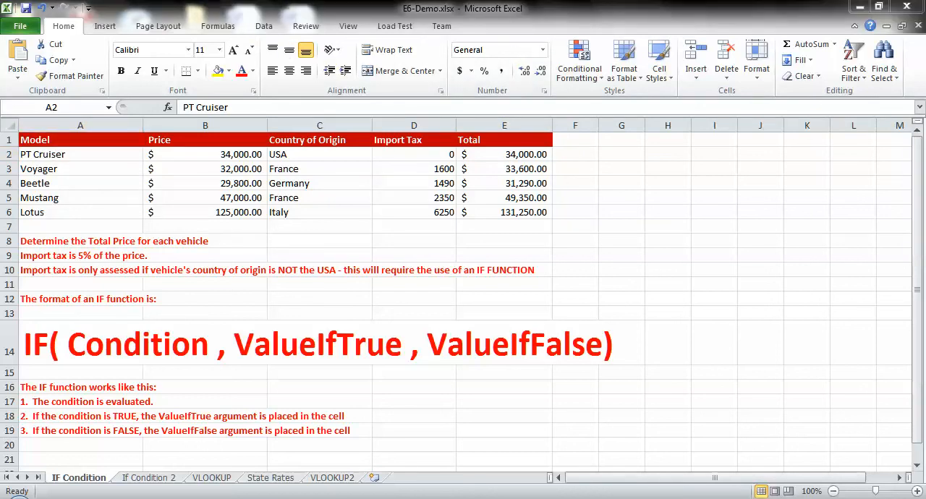